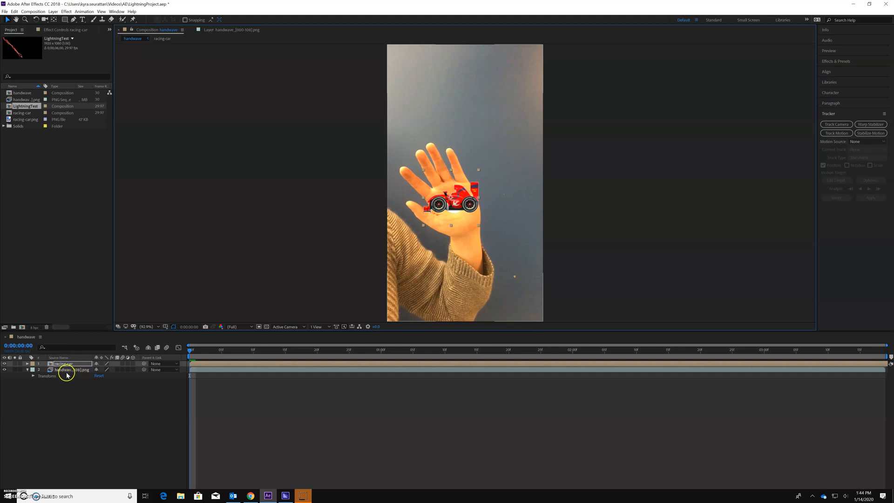
- Scrub through the handwave composition and examine how the racing-car layer sits relative to the moving palm and its Transform properties
click(22, 113)
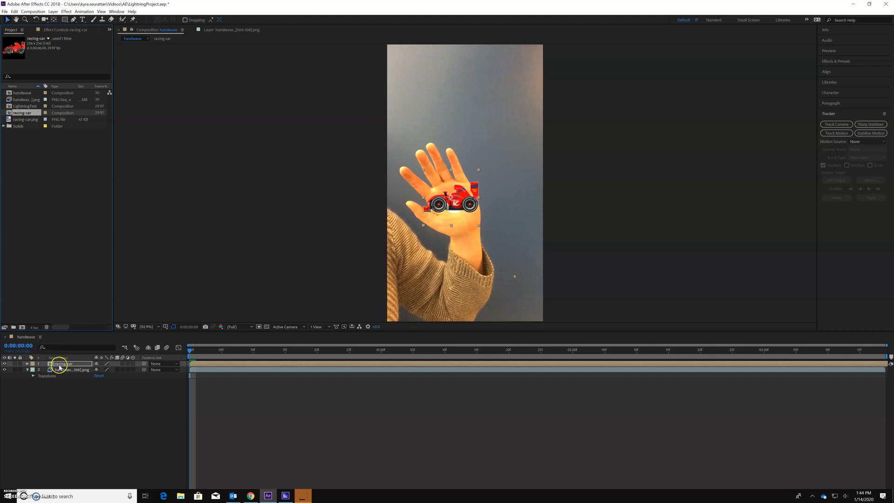
mouse_move(194, 351)
mouse_down()
mouse_move(531, 368)
mouse_move(409, 390)
mouse_move(269, 389)
mouse_move(325, 389)
mouse_up()
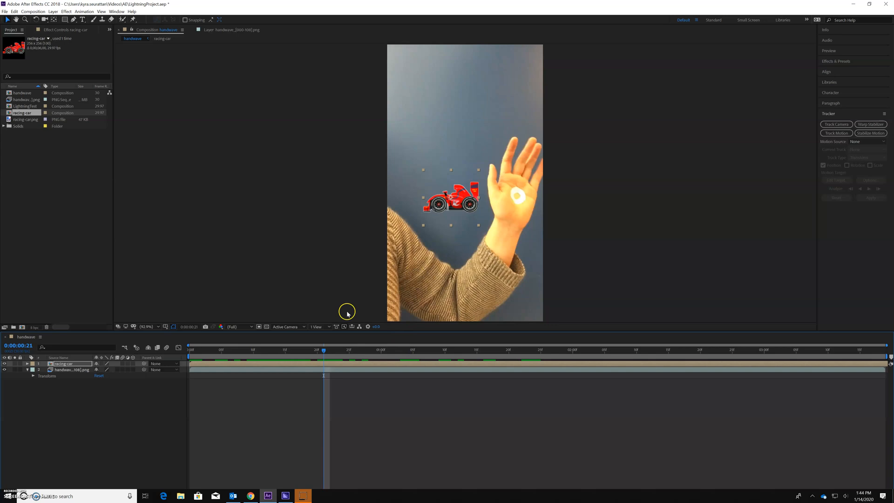
click(29, 364)
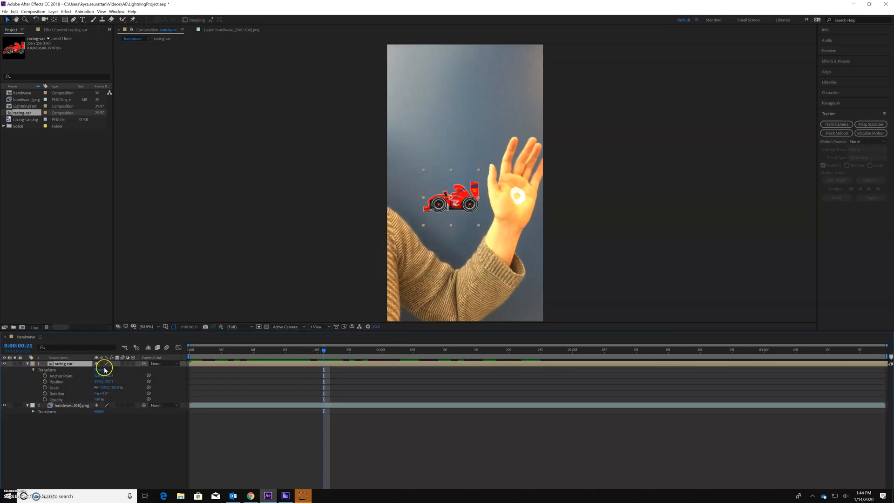
drag(327, 351, 394, 350)
click(445, 173)
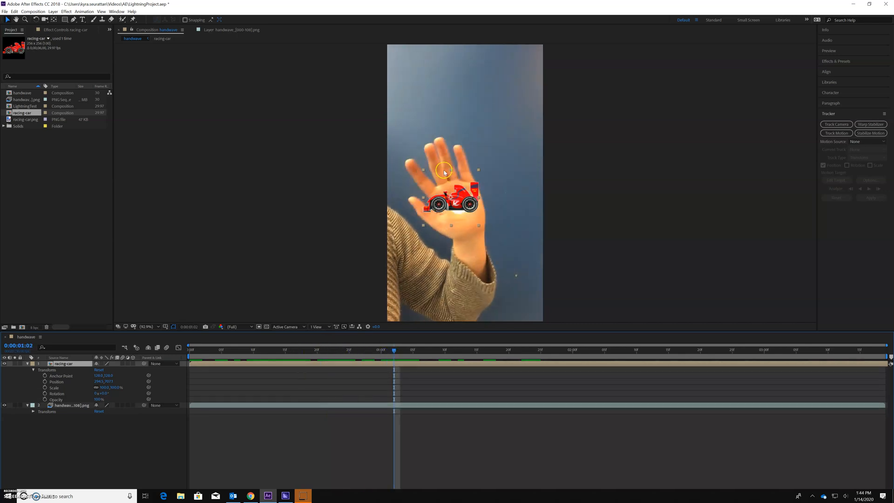
click(457, 211)
click(469, 217)
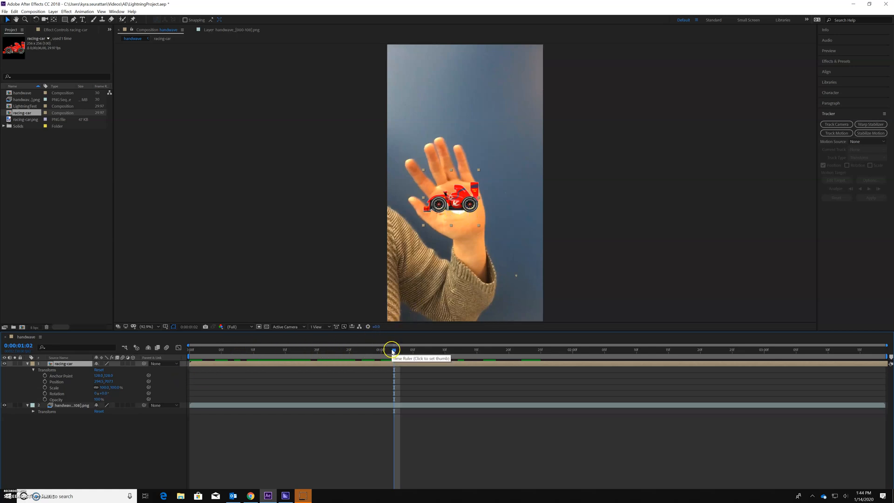
drag(394, 350, 104, 341)
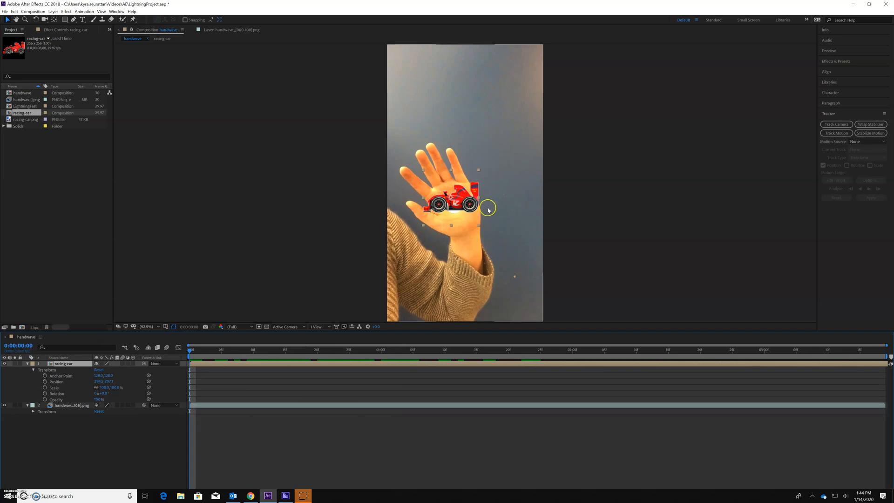
- Nudge the racing-car layer over the white circle on the palm at frame 0:00:00:00 and collapse the layer properties
click(453, 198)
drag(450, 200, 454, 200)
click(192, 353)
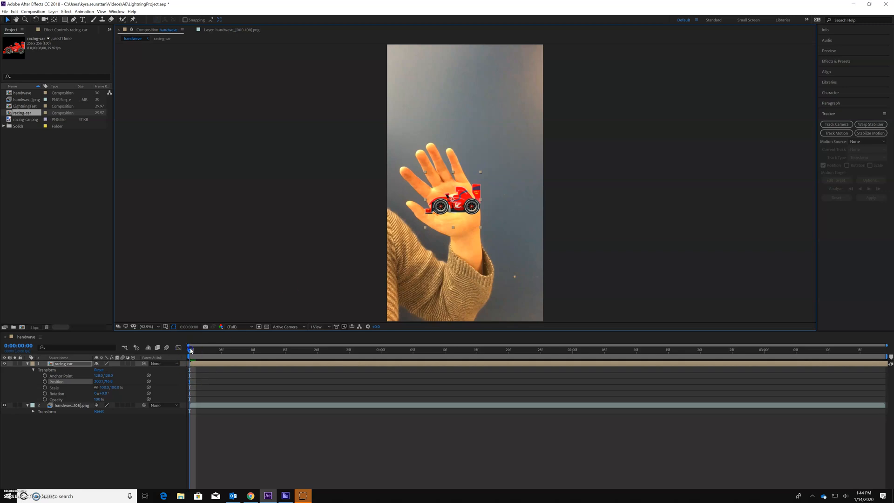
drag(453, 202, 452, 198)
click(28, 364)
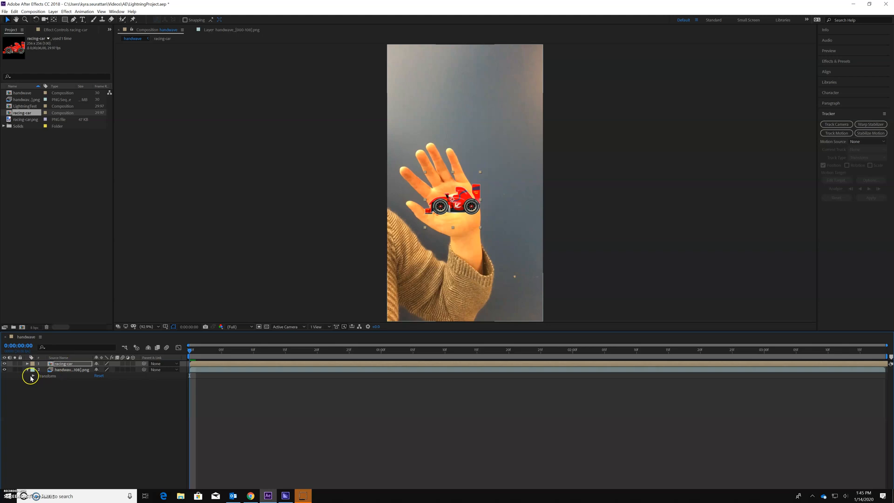
- Start Track Motion on the handwave image sequence layer and show its layer view with the track point
click(59, 371)
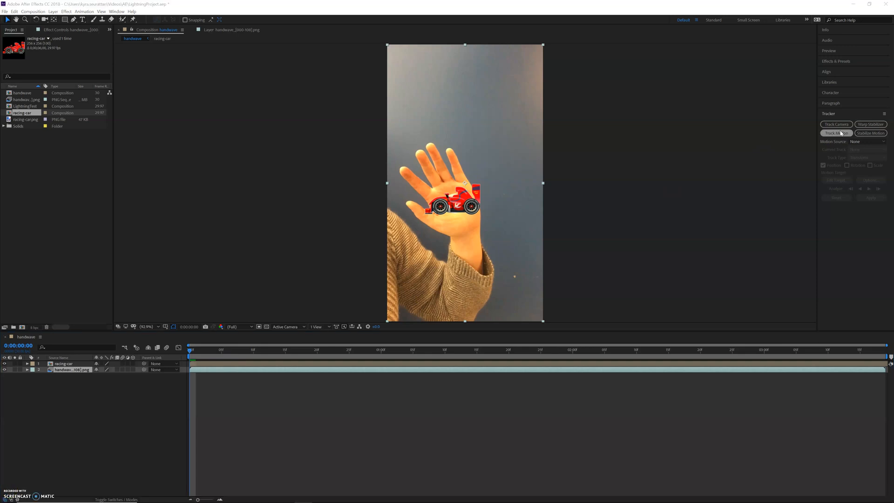
click(844, 135)
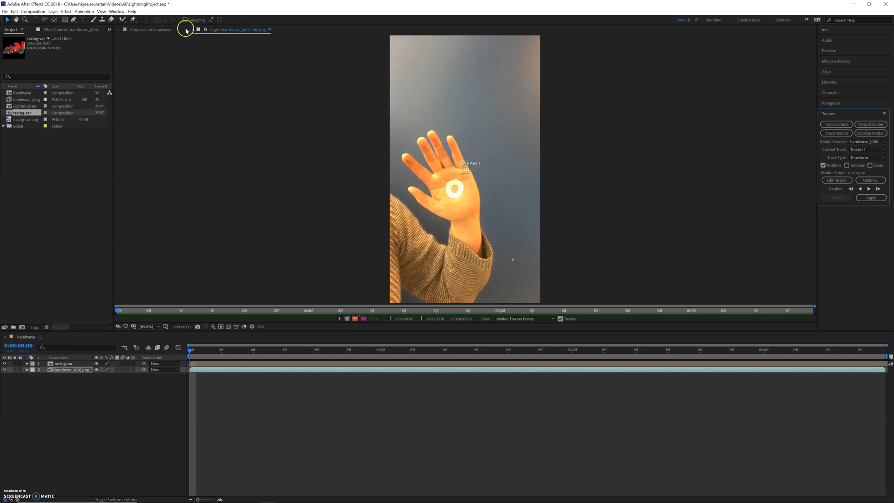
click(161, 30)
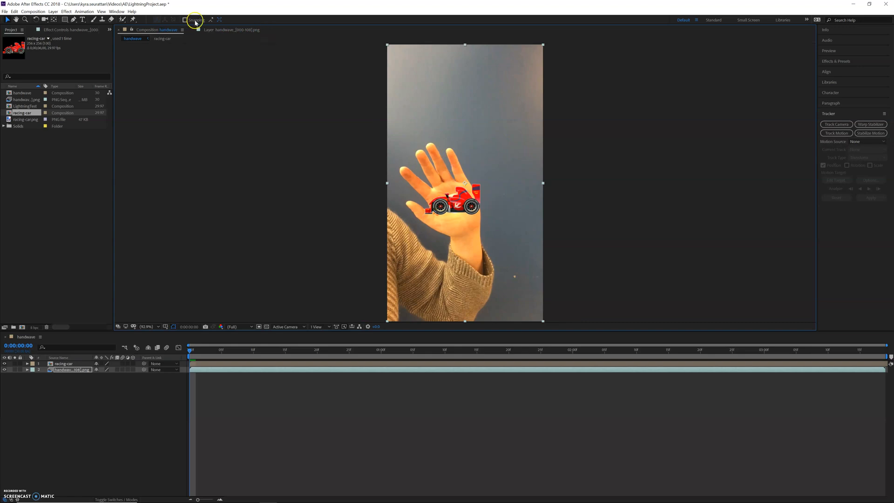
click(226, 30)
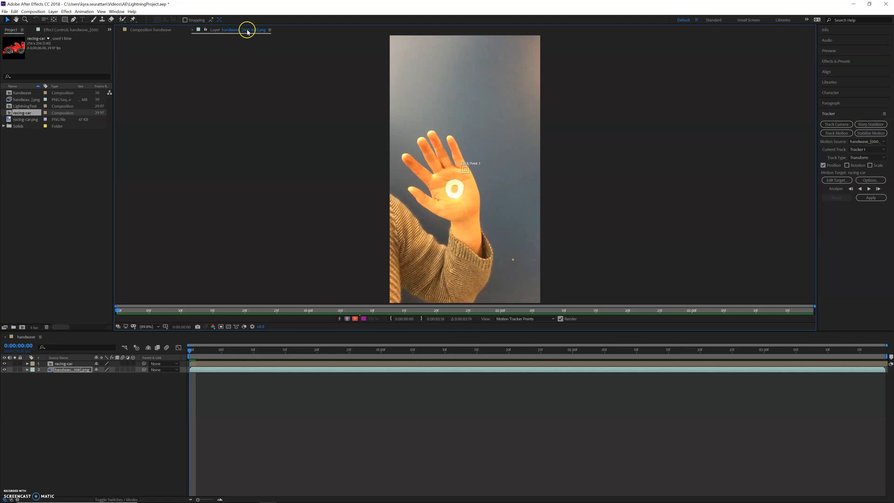
- Enlarge the track point's feature and search regions and centre them around the white circle on the palm
drag(475, 179, 484, 188)
click(464, 172)
drag(475, 181, 477, 181)
click(477, 172)
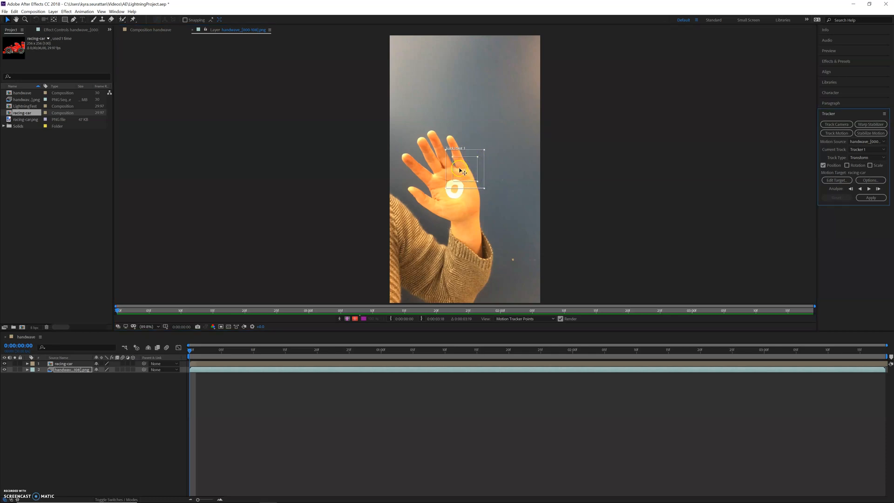
mouse_move(477, 170)
mouse_down()
mouse_move(469, 191)
mouse_move(466, 177)
mouse_up()
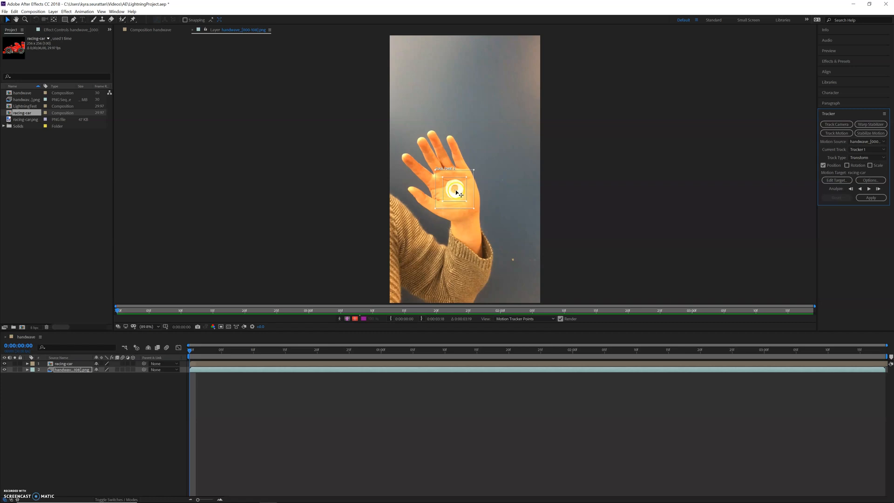
click(477, 171)
drag(475, 172, 477, 168)
- Analyze the motion forward from the first frame through the end of the handwave clip
click(869, 189)
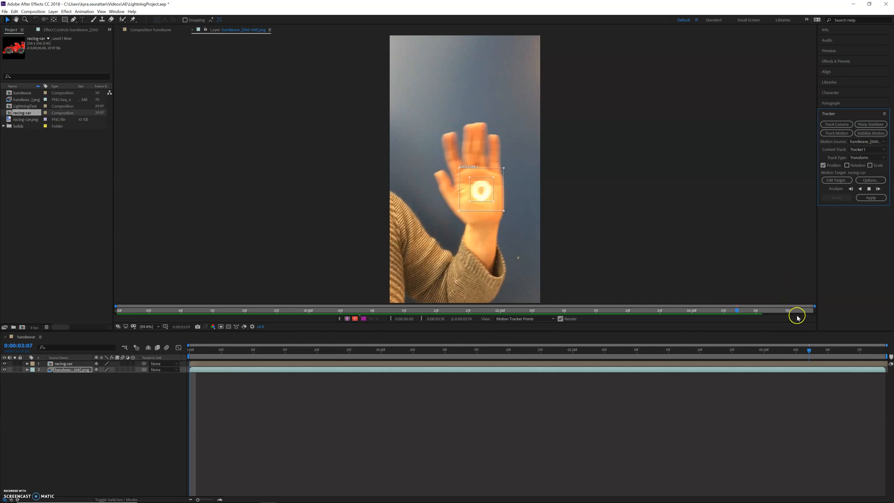
click(822, 312)
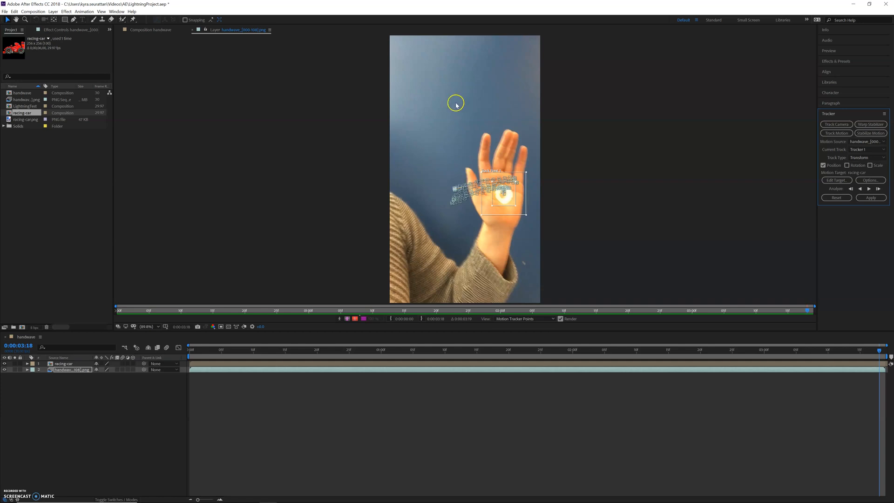
click(476, 183)
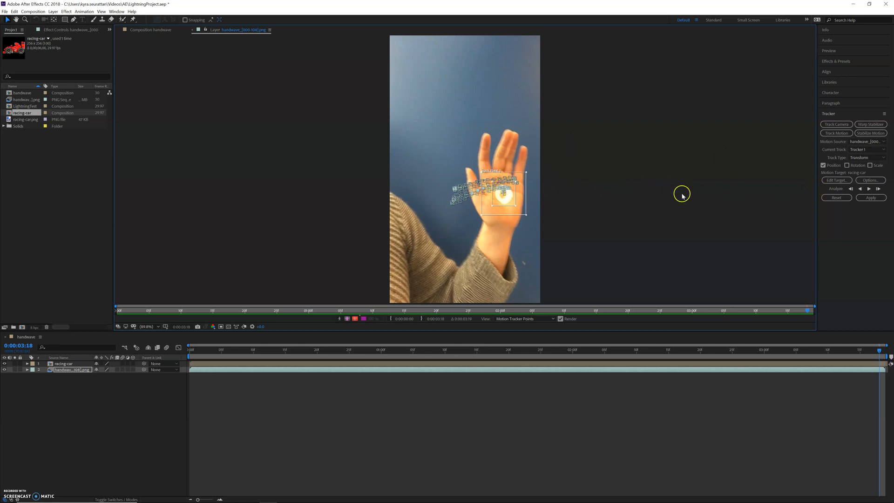
- Apply the tracking data to the racing-car layer in the X and Y dimensions and collapse the handwave layer's properties
click(872, 199)
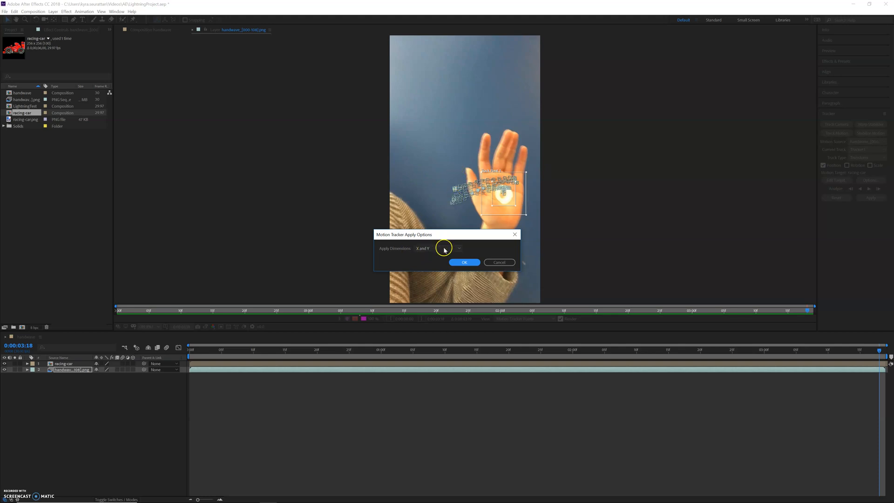
click(464, 262)
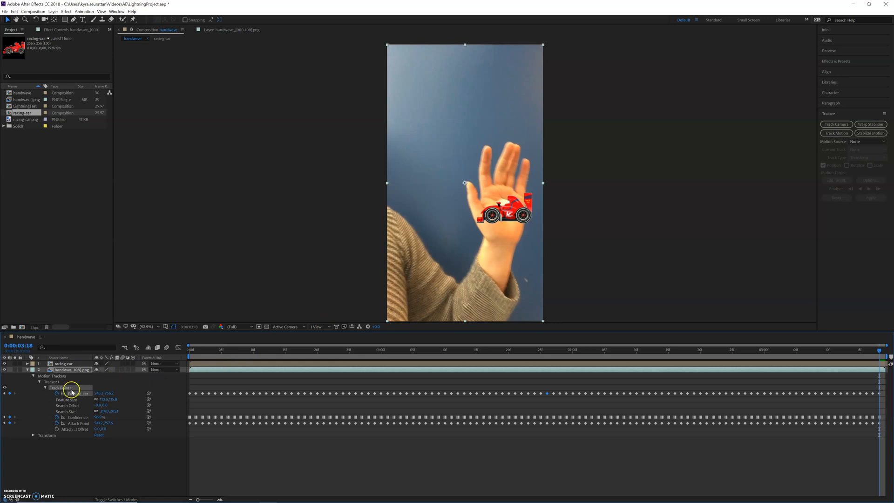
click(33, 376)
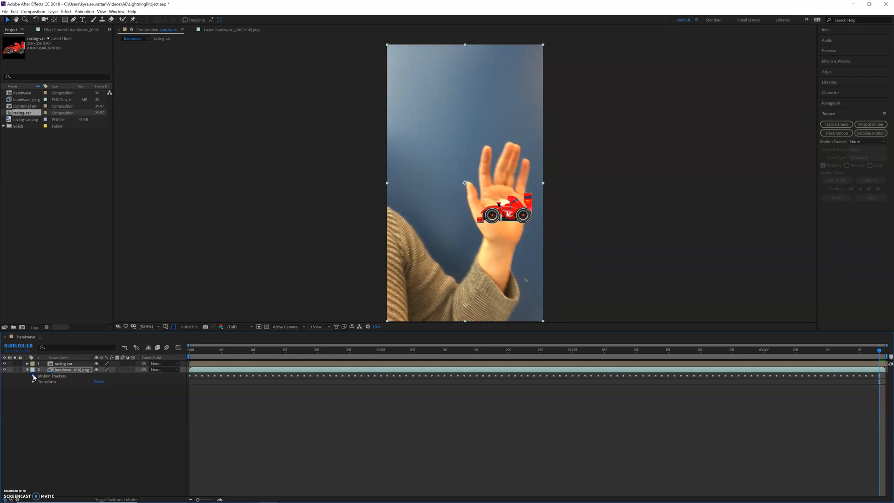
click(27, 369)
- Scrub through the composition to check the car following the palm, and inspect the racing-car layer's Position keyframes
click(192, 349)
key(space)
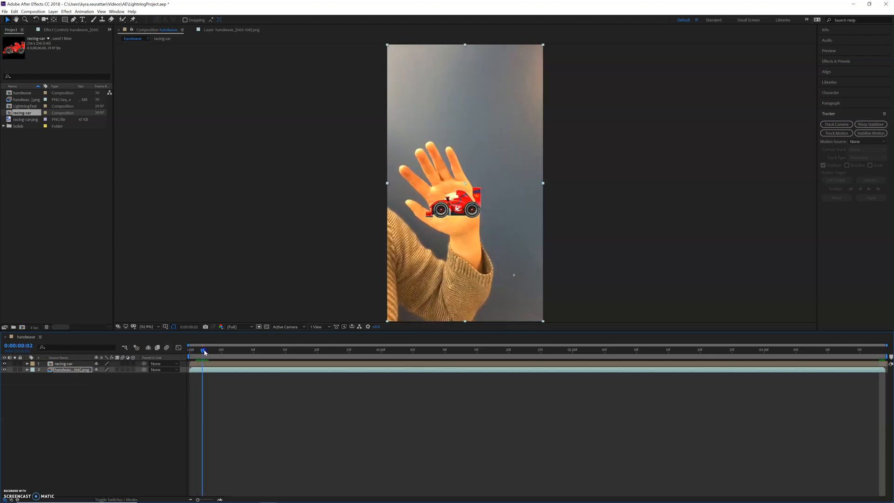
drag(275, 353, 579, 376)
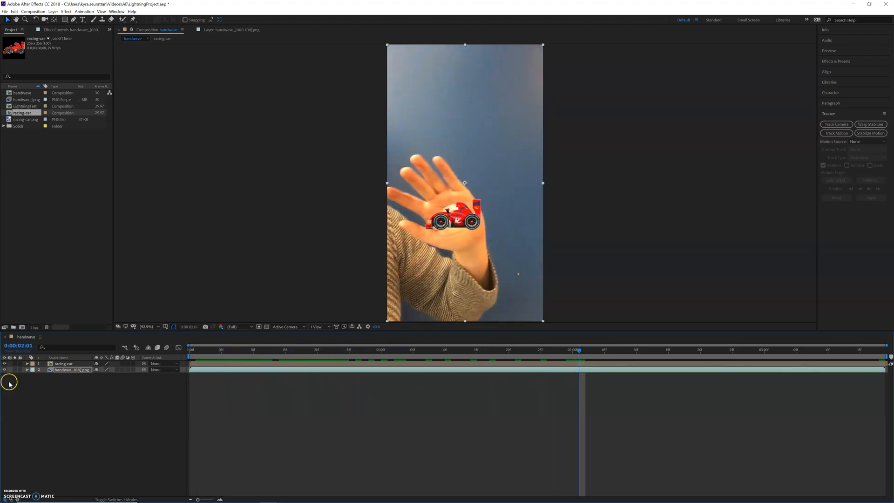
click(27, 363)
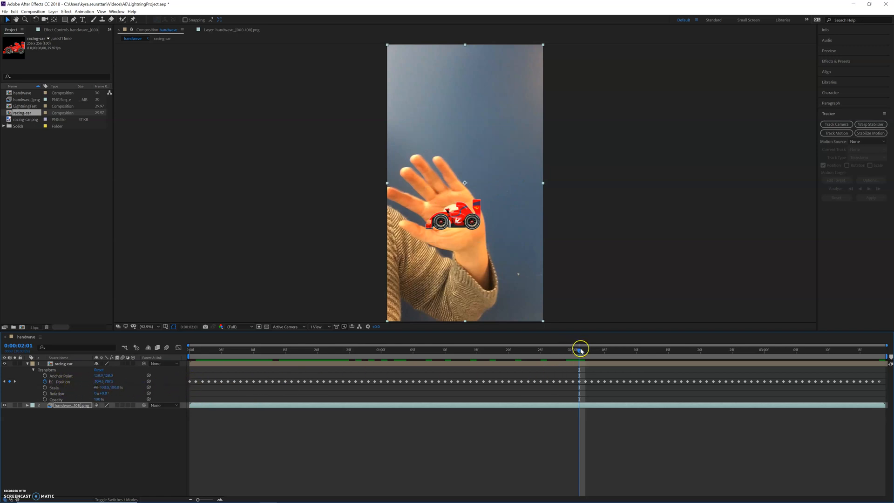
drag(579, 353, 175, 371)
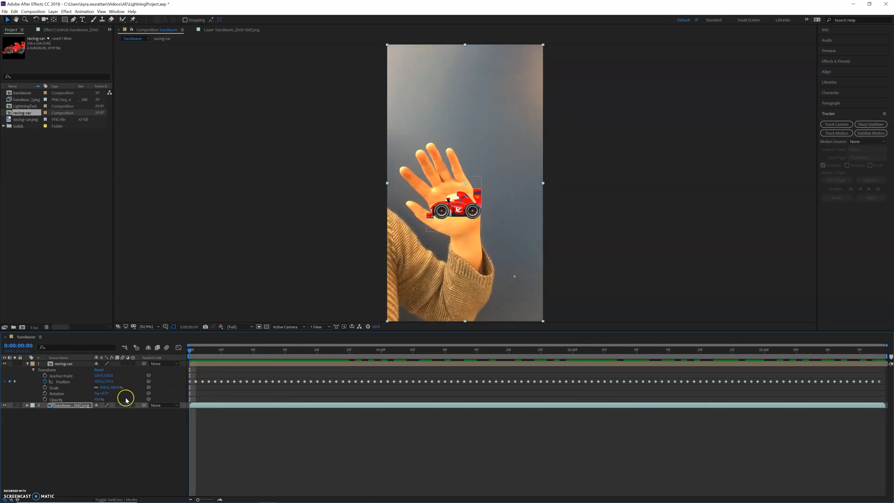
click(28, 364)
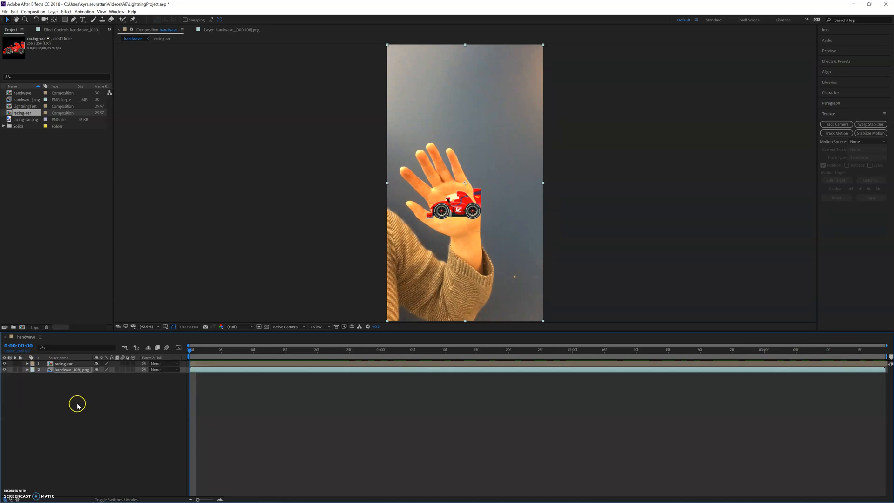